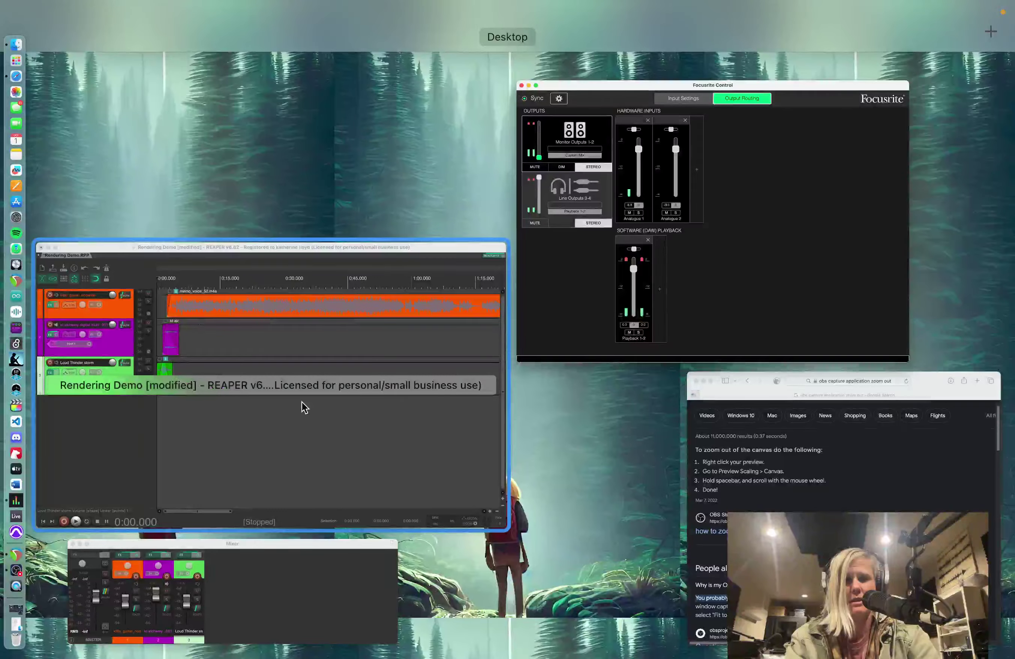
# Switch to the Rendering Demo project in REAPER and play the mix from the start to preview it.
pyautogui.click(302, 403)
pyautogui.click(68, 36)
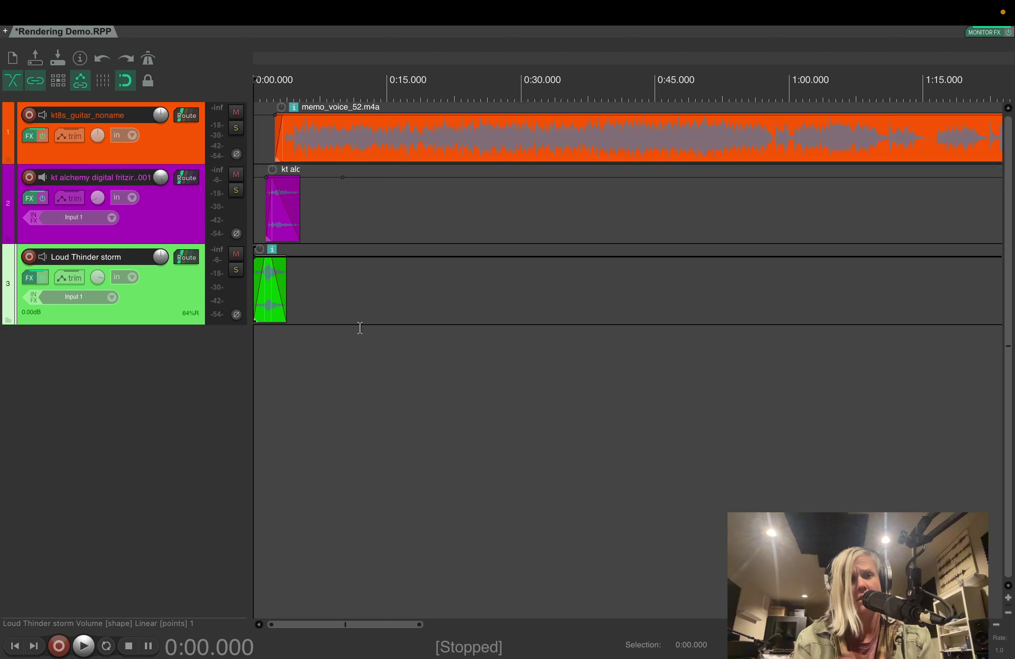
pyautogui.click(360, 327)
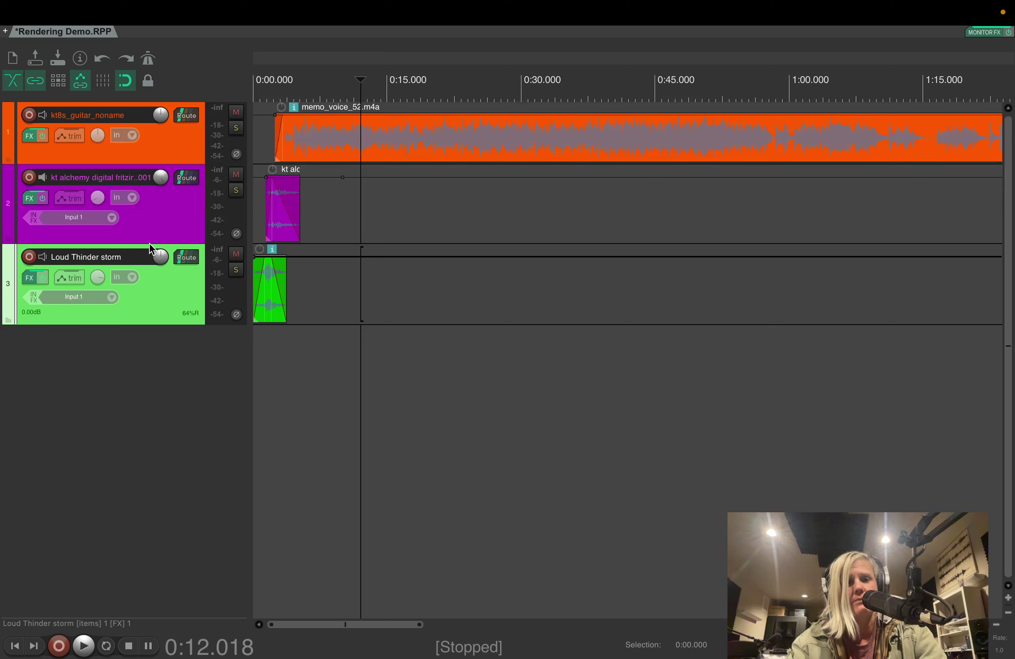
pyautogui.press('Home')
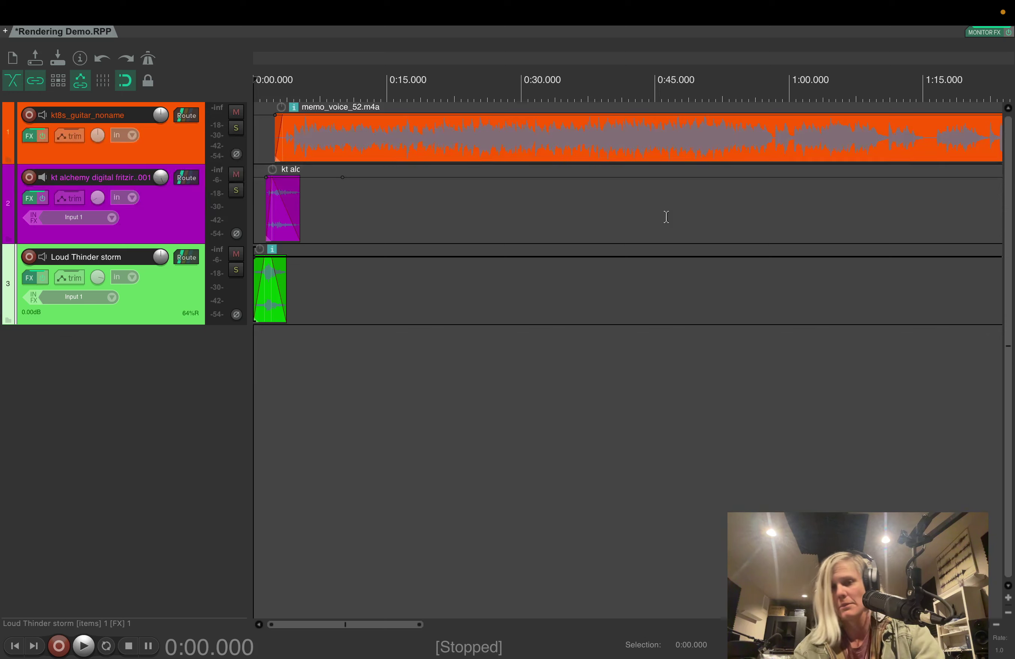
pyautogui.press('XF86AudioRaiseVolume')
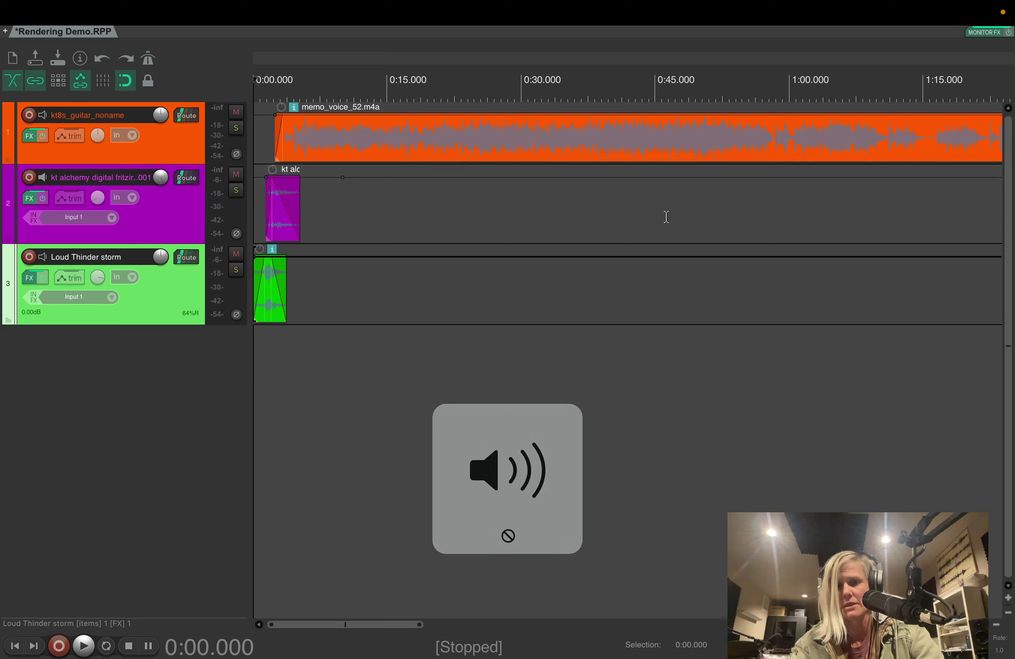
pyautogui.press('space')
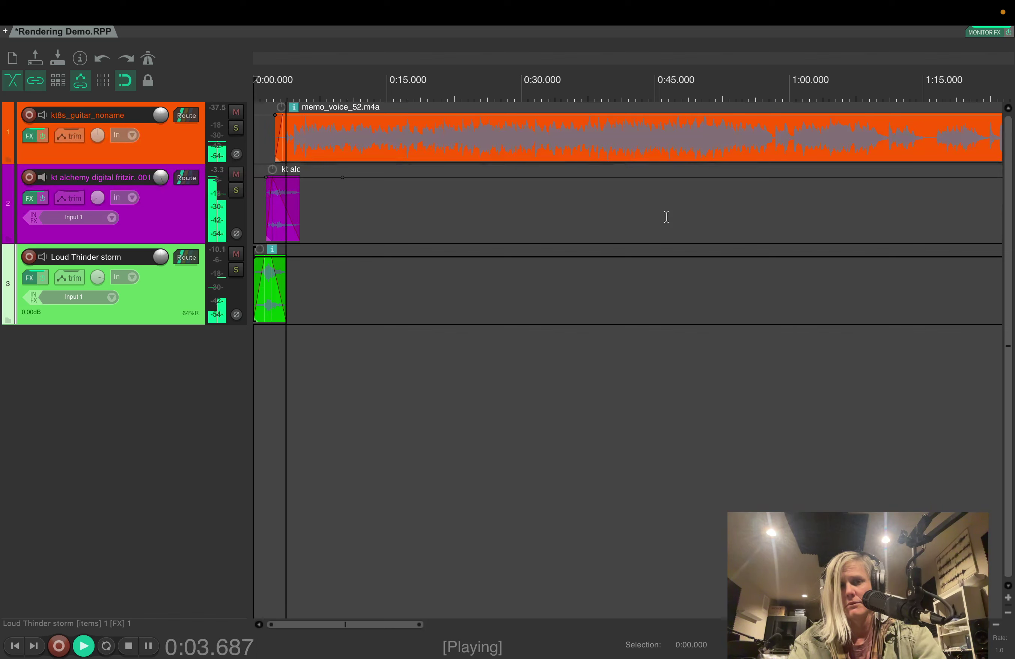
pyautogui.press('space')
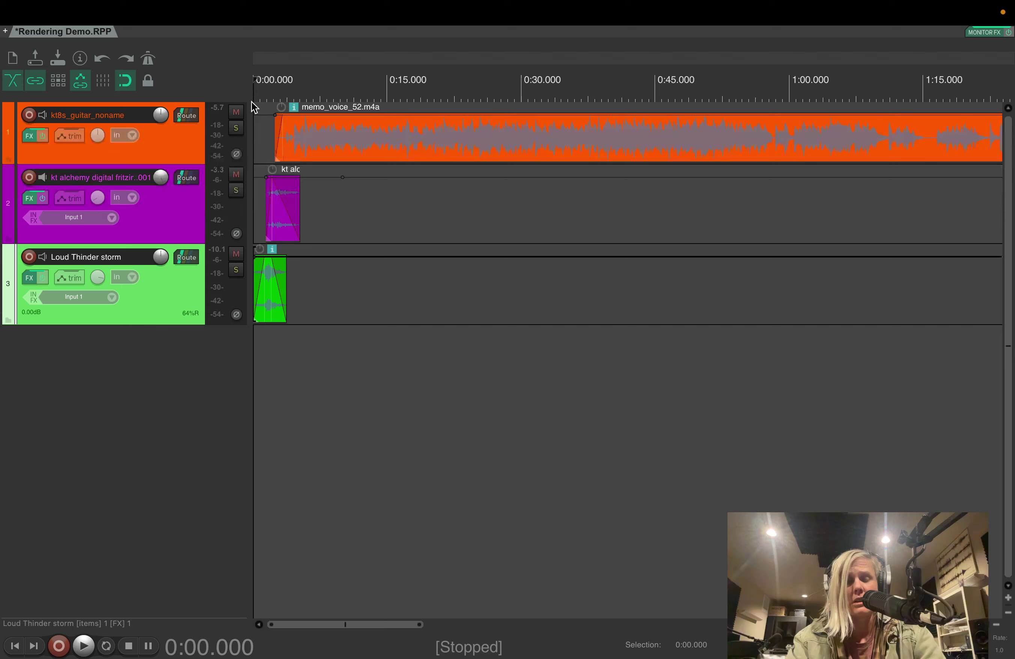
# Make a time selection on the timeline from the project start to about 0:29.9.
pyautogui.moveTo(262, 88)
pyautogui.mouseDown()
pyautogui.moveTo(319, 90)
pyautogui.moveTo(262, 88)
pyautogui.mouseUp()
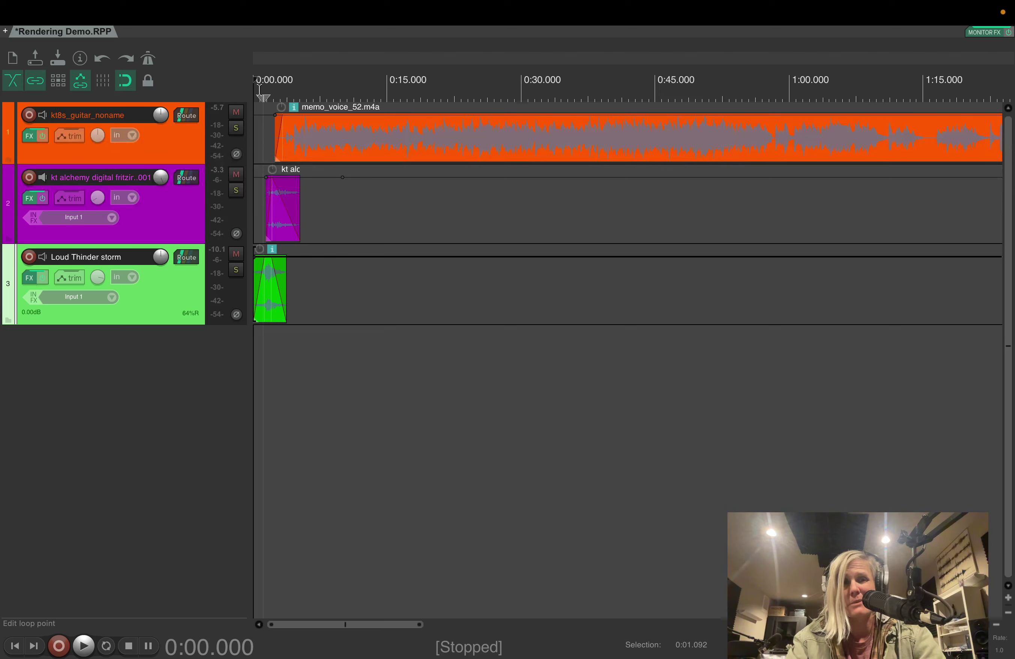
pyautogui.moveTo(254, 88); pyautogui.dragTo(520, 80)
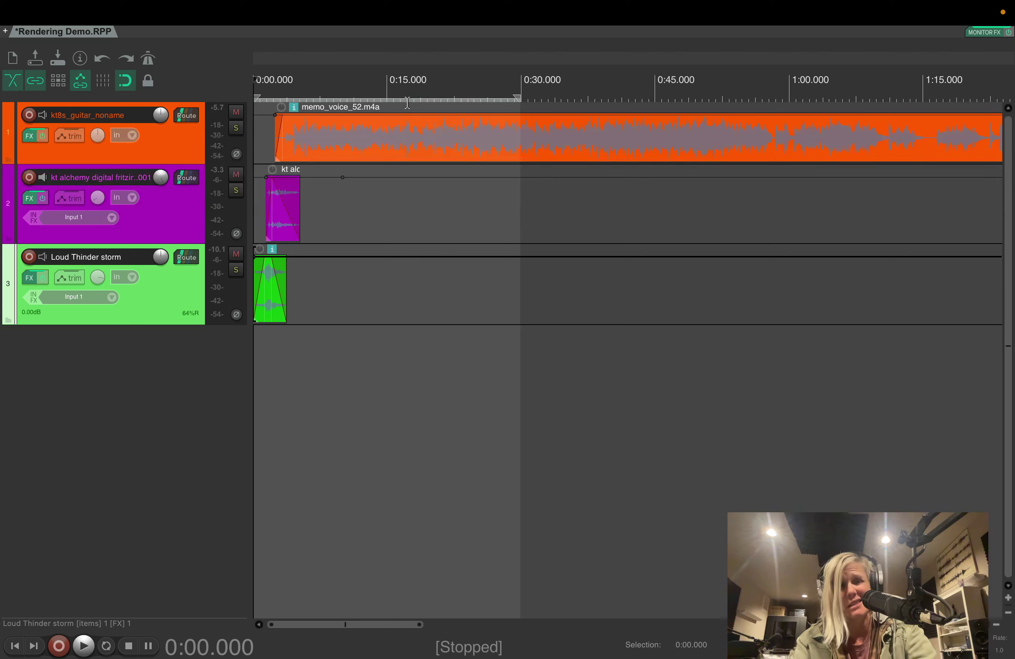
# Open the render settings with Time selection as the bounds and name the output file Rendering Demo kt 5000.
pyautogui.click(103, 14)
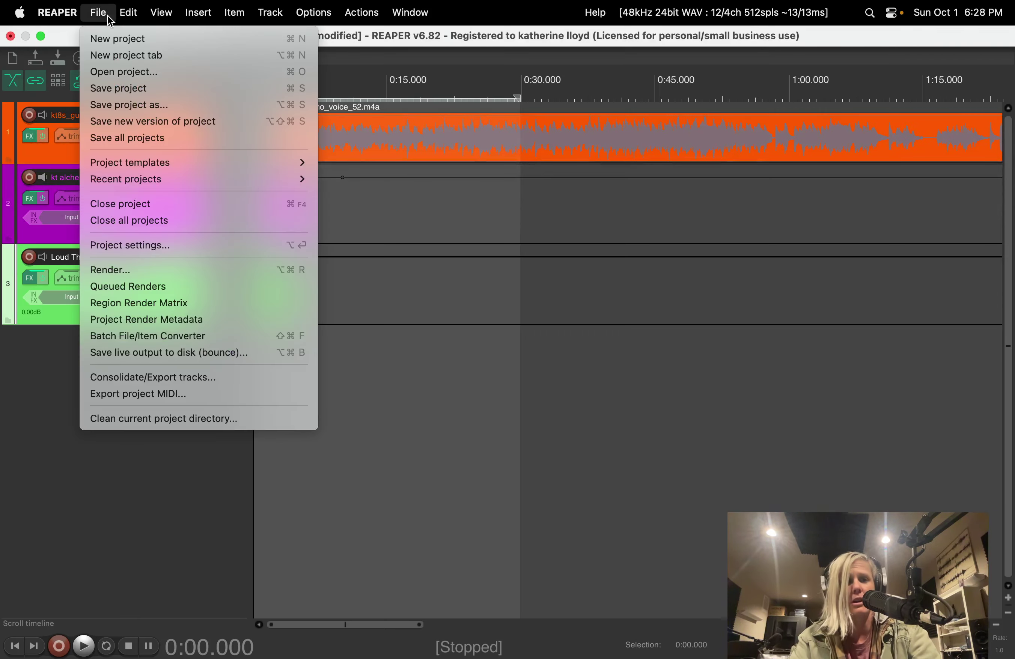
pyautogui.click(154, 268)
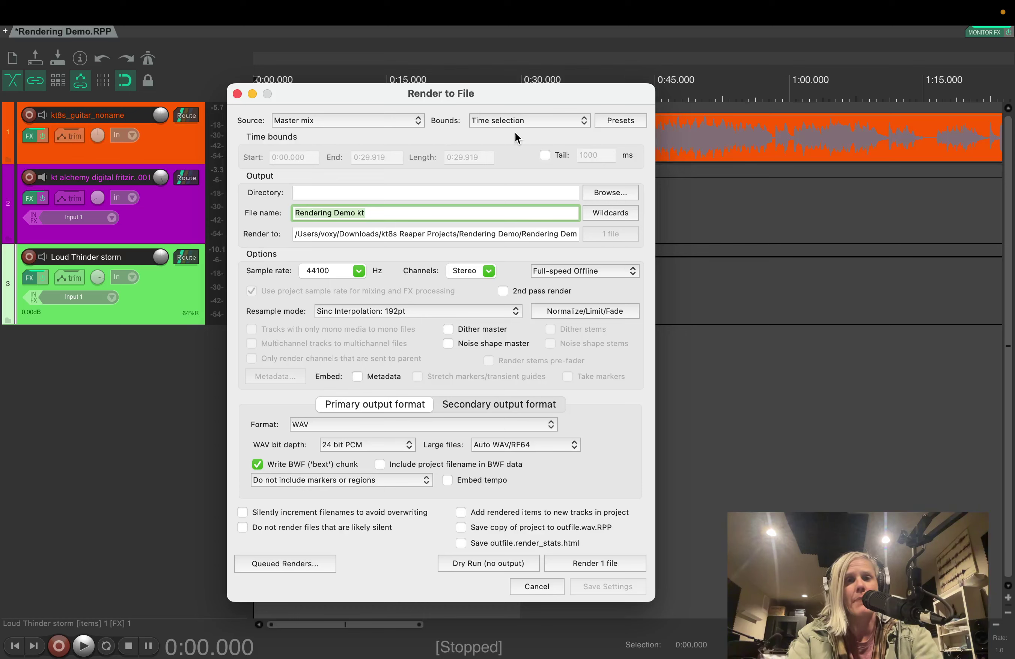
pyautogui.click(549, 122)
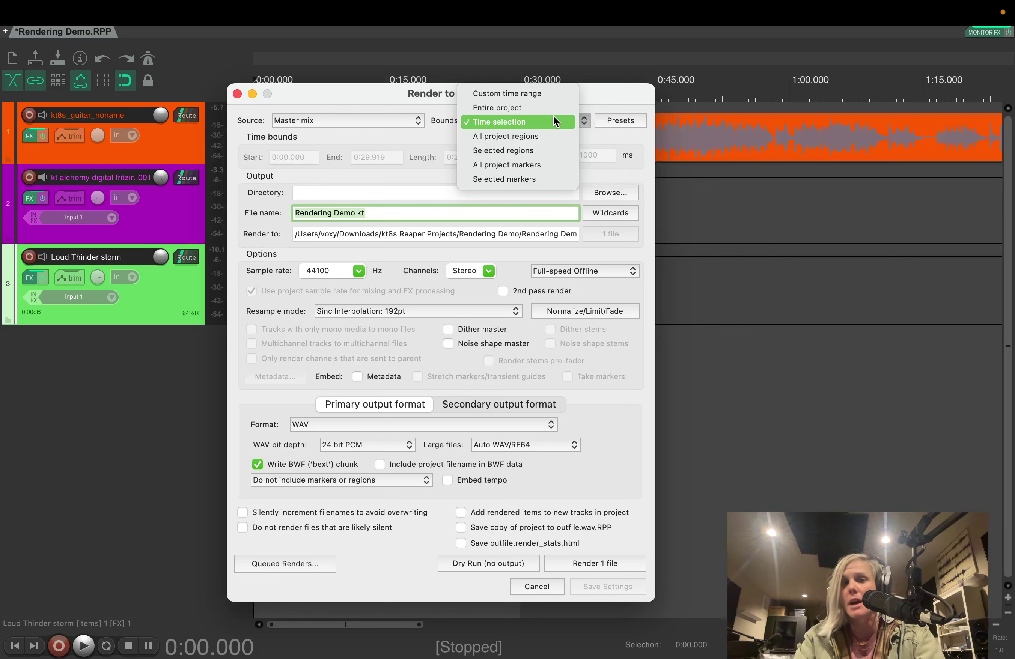
pyautogui.click(553, 116)
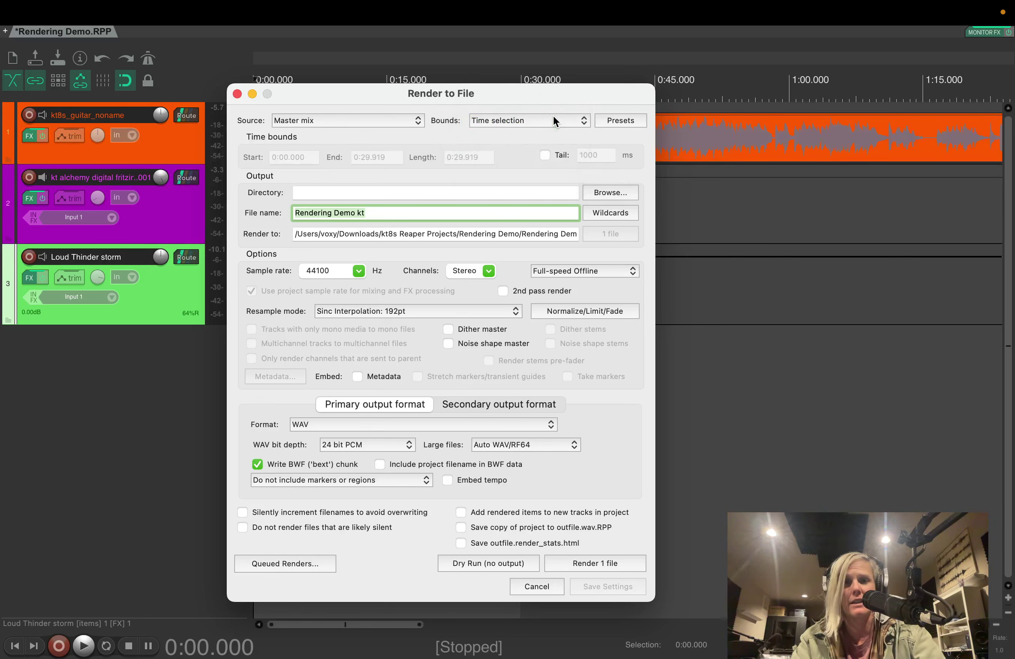
pyautogui.click(375, 212)
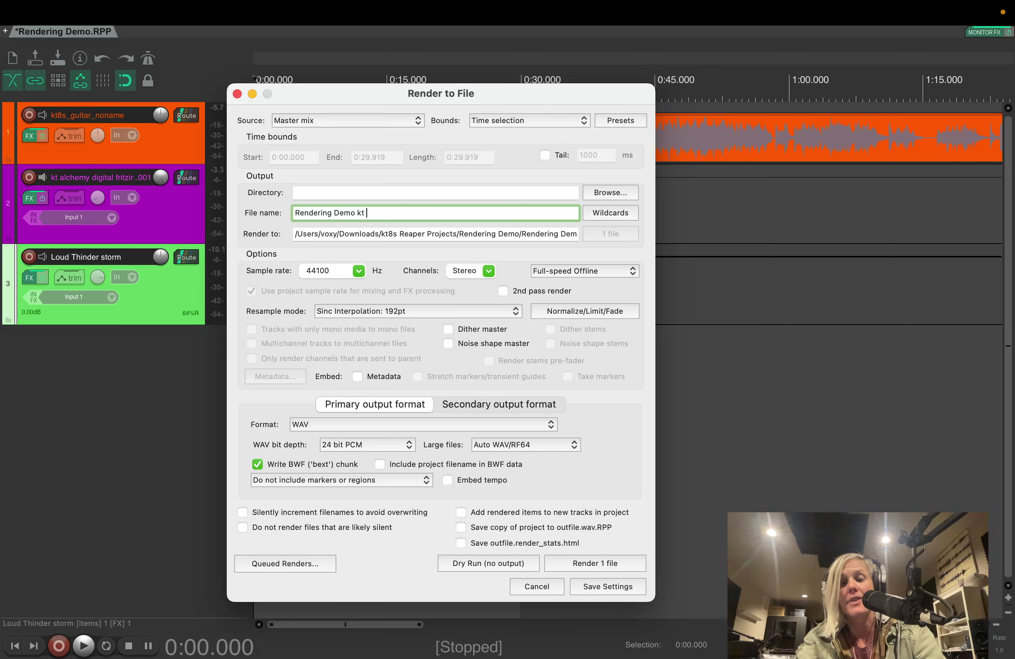
pyautogui.write('5000')
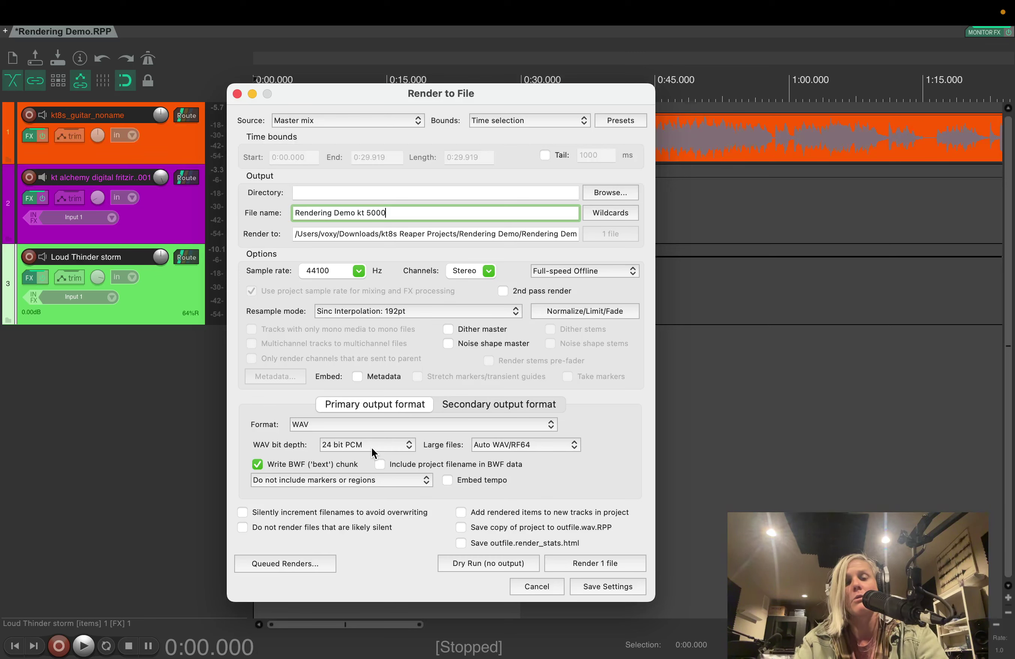
# Keep WAV as the primary output format, render the file and close the render windows.
pyautogui.click(359, 422)
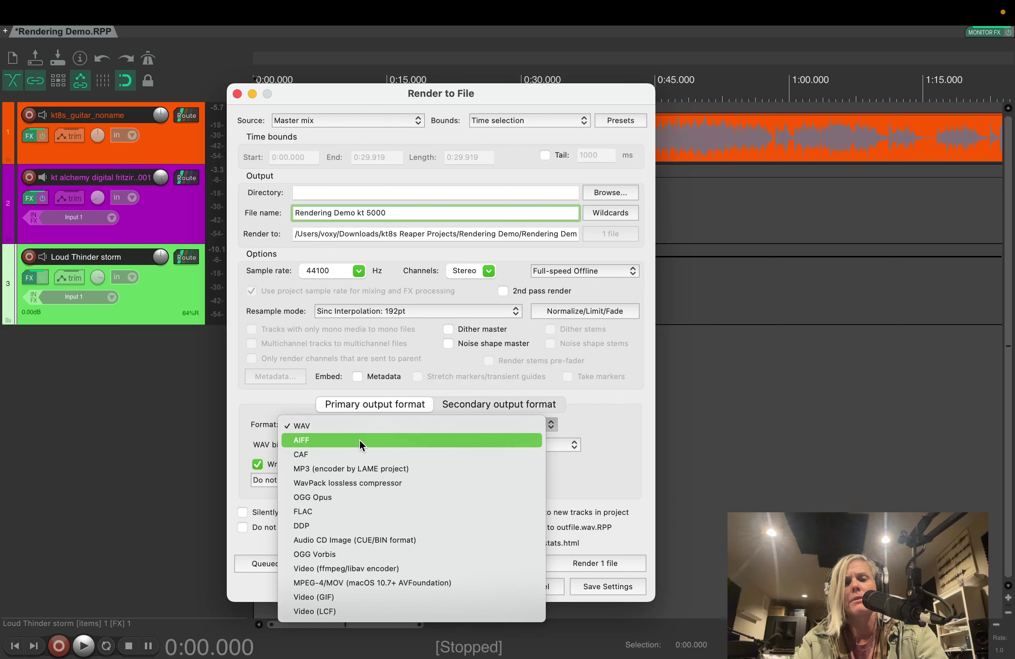
pyautogui.click(359, 430)
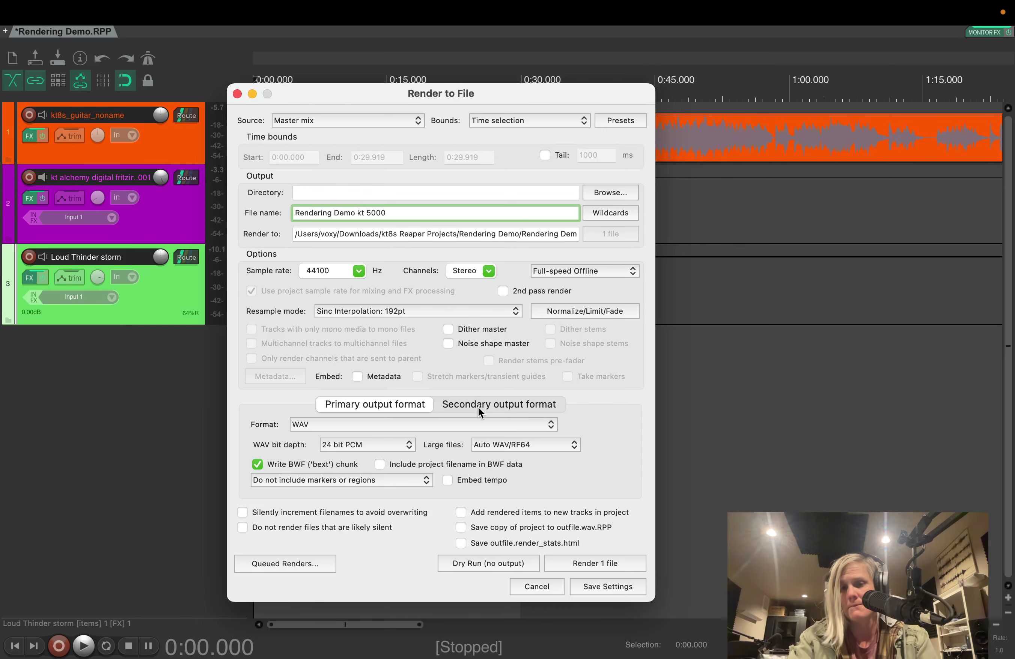
pyautogui.click(590, 564)
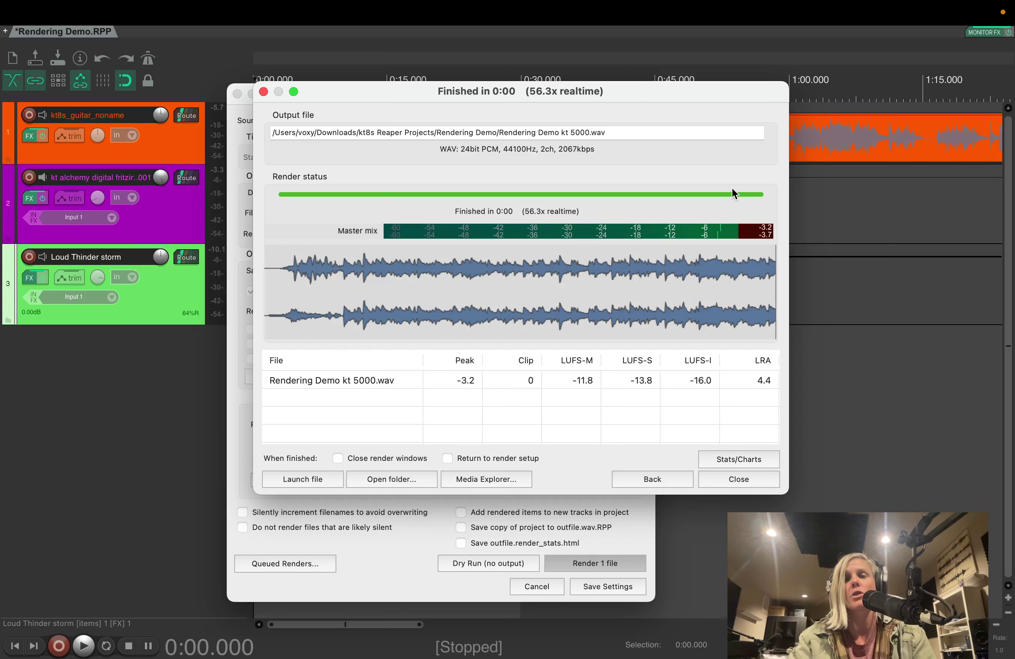
pyautogui.click(759, 475)
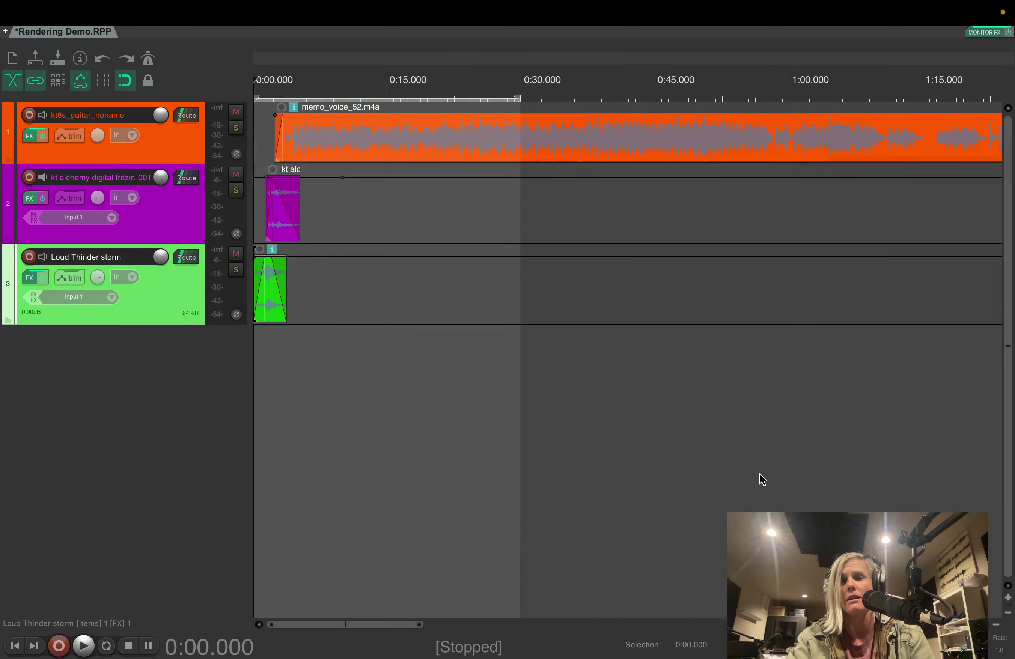
# Switch to Finder and open the Rendering Demo folder inside kt8s Reaper Projects in Downloads.
pyautogui.hotkey('ctrl', 'Up')
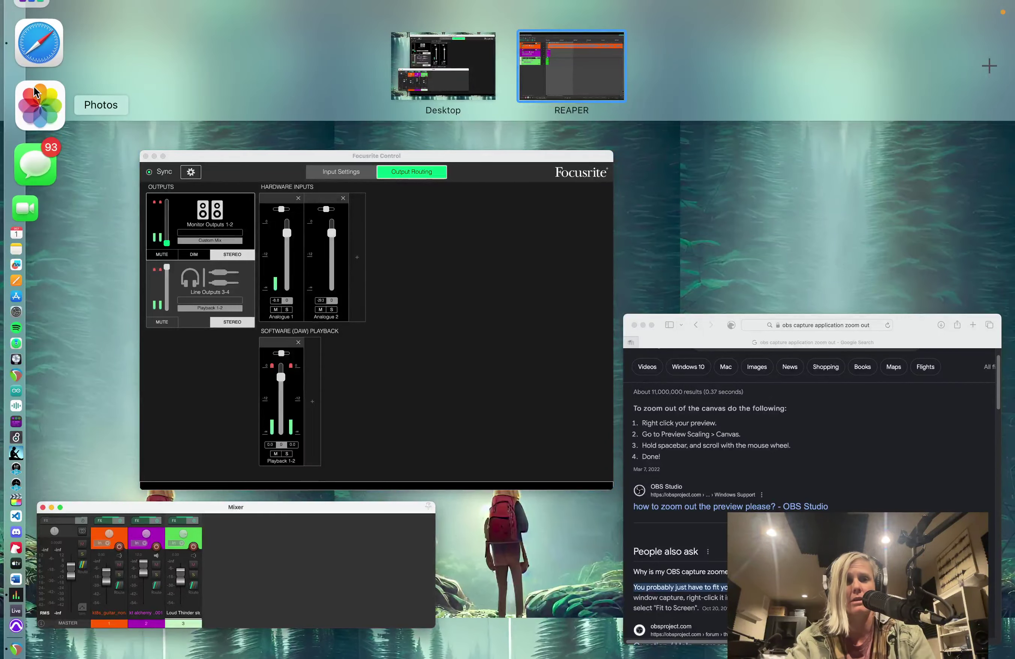
pyautogui.click(42, 27)
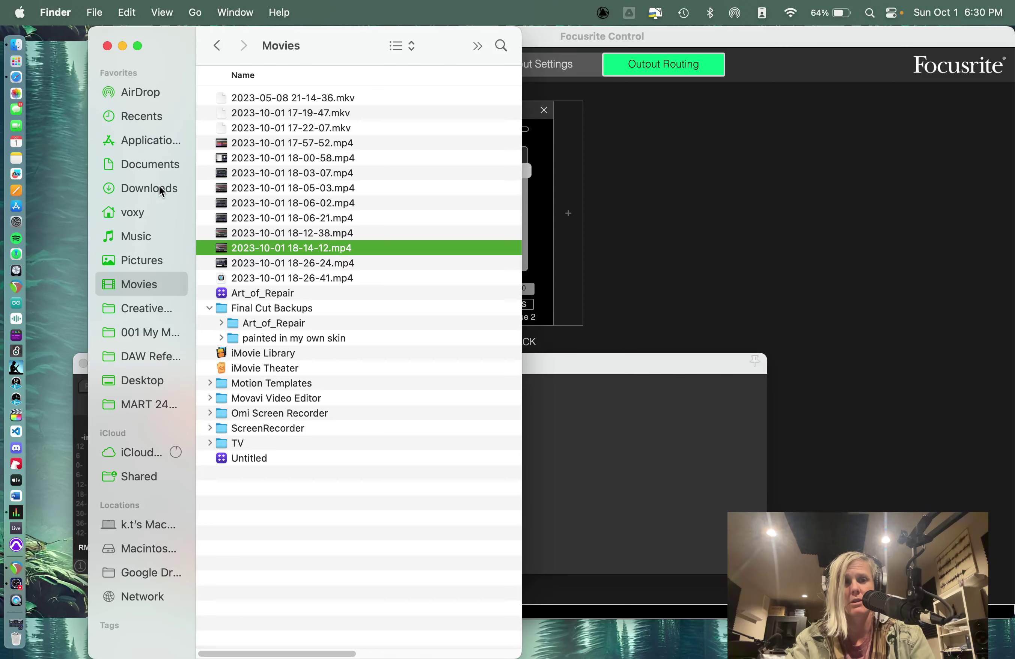
pyautogui.click(163, 188)
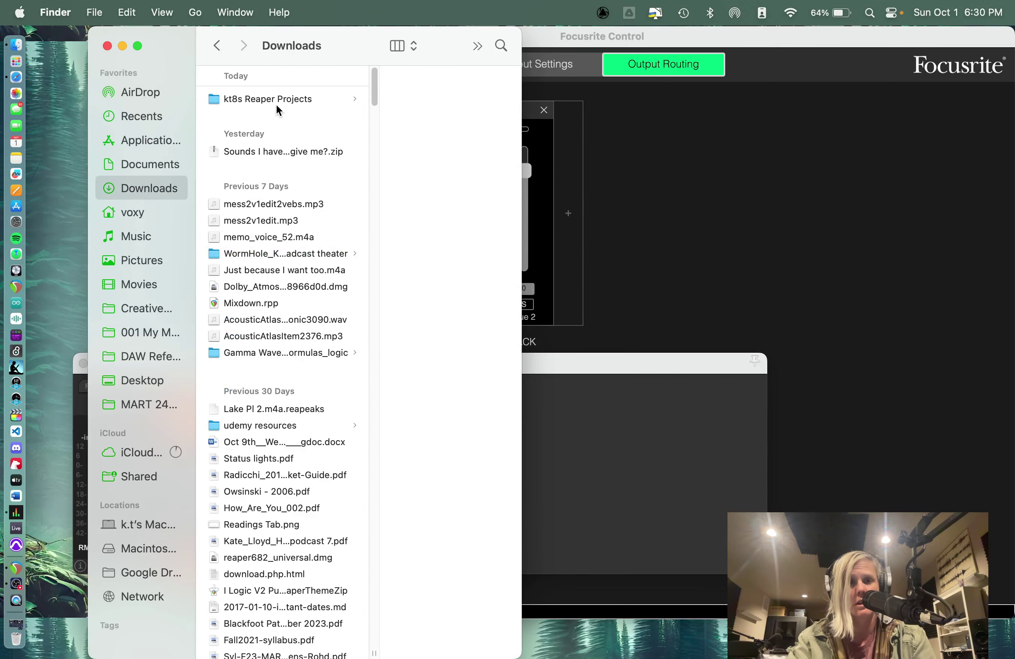
pyautogui.click(291, 98)
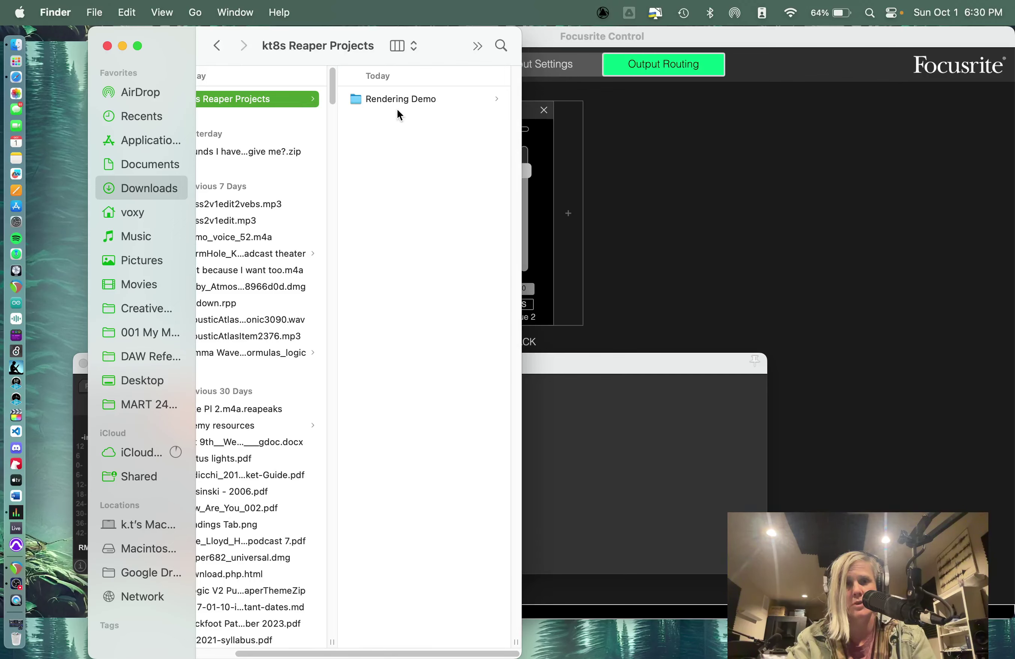
pyautogui.click(415, 98)
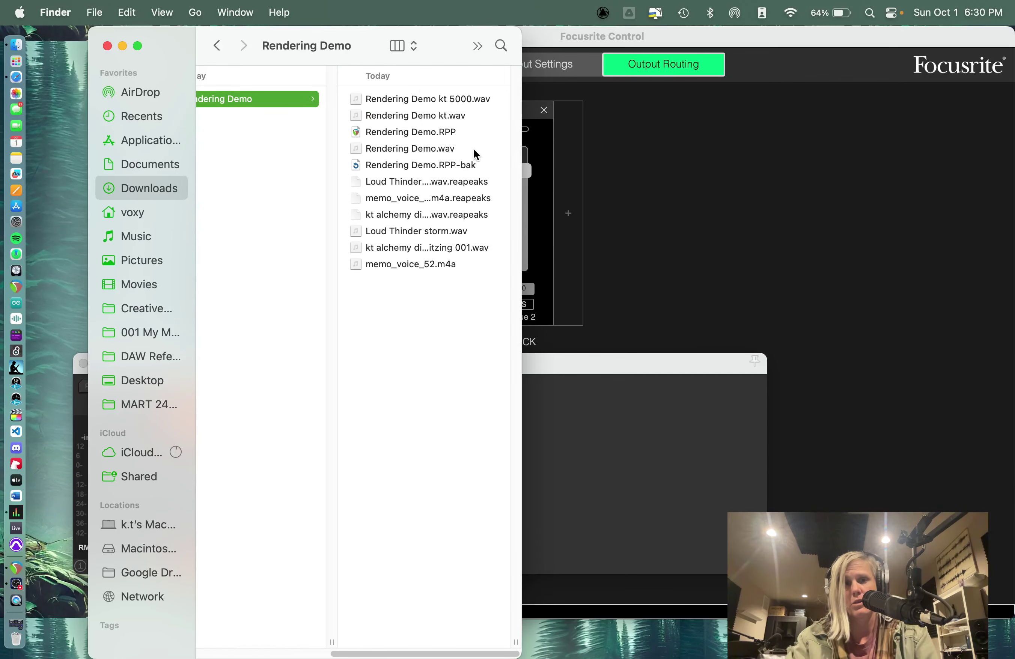
# Widen the file column to show full names and listen to Rendering Demo kt 5000.wav in a quick preview.
pyautogui.click(447, 104)
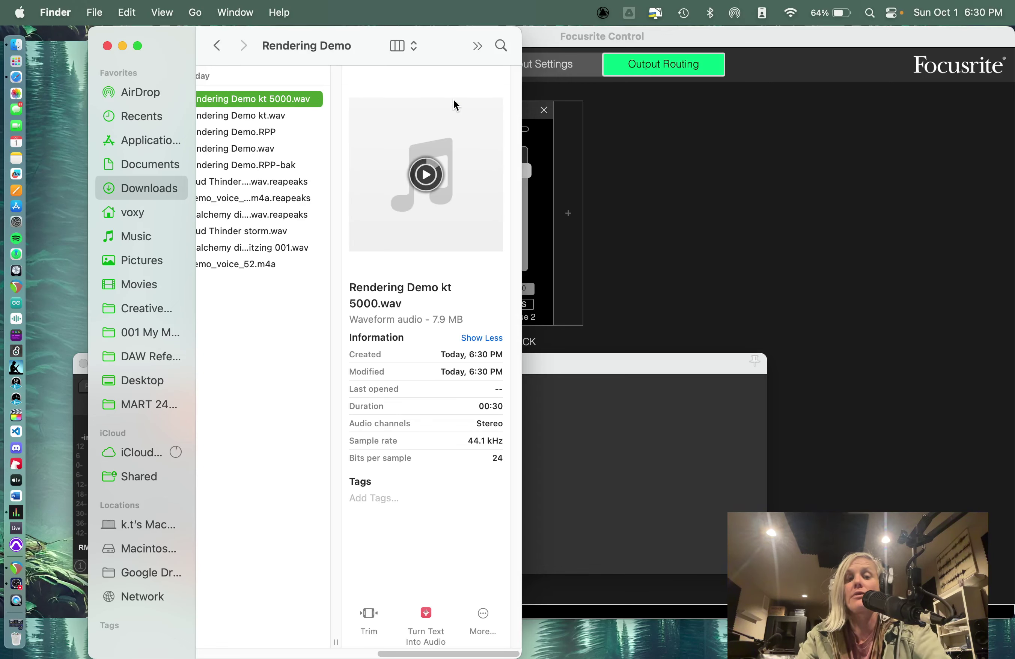
pyautogui.moveTo(337, 638); pyautogui.dragTo(491, 601)
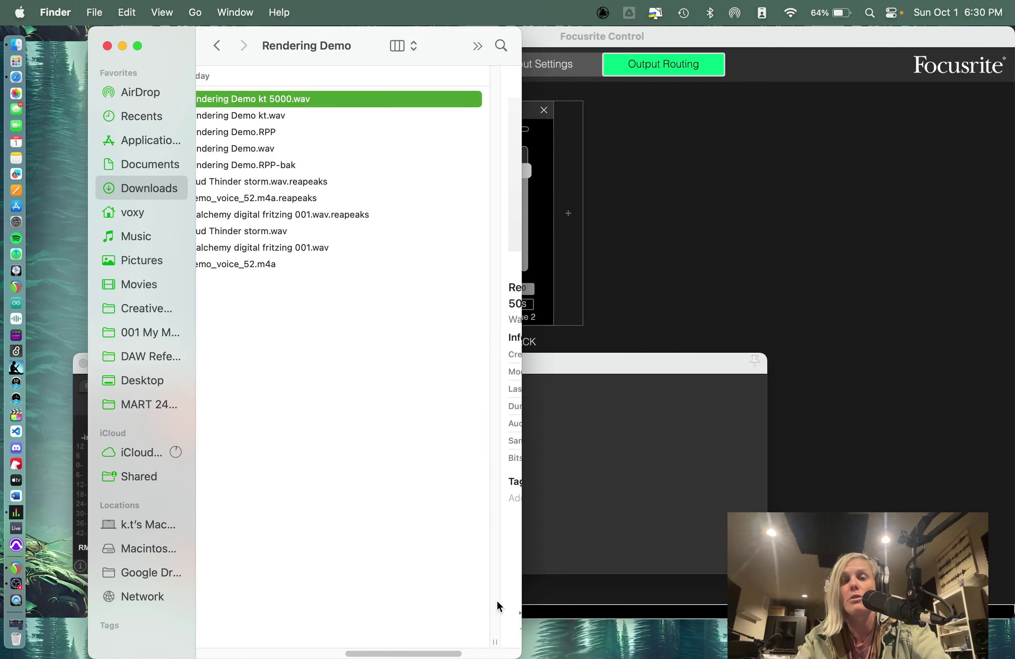
pyautogui.hscroll(-5, 360, 426)
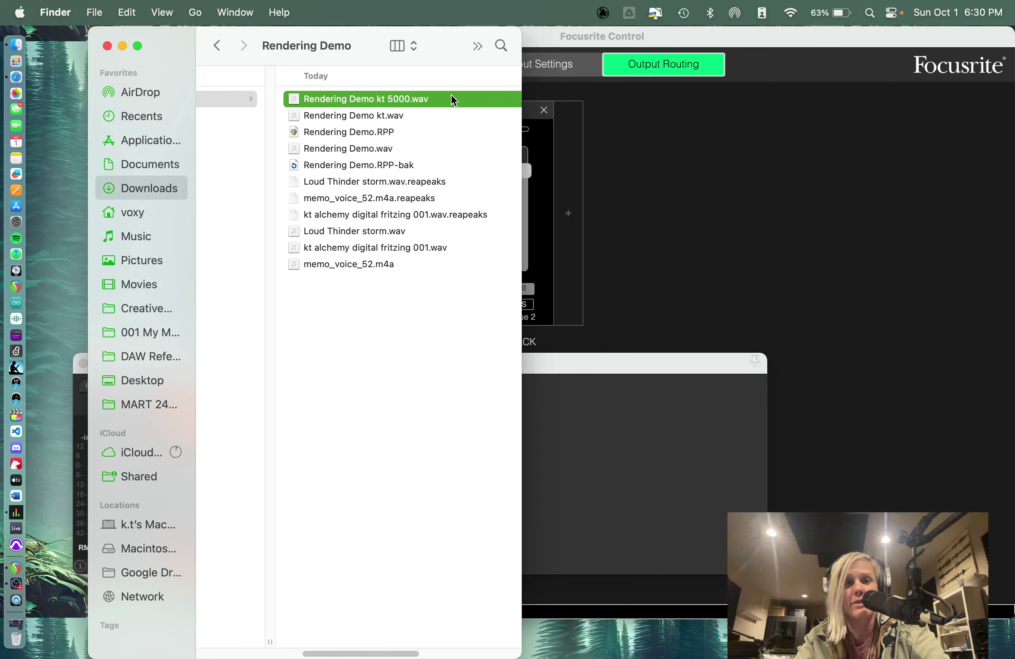
pyautogui.press('space')
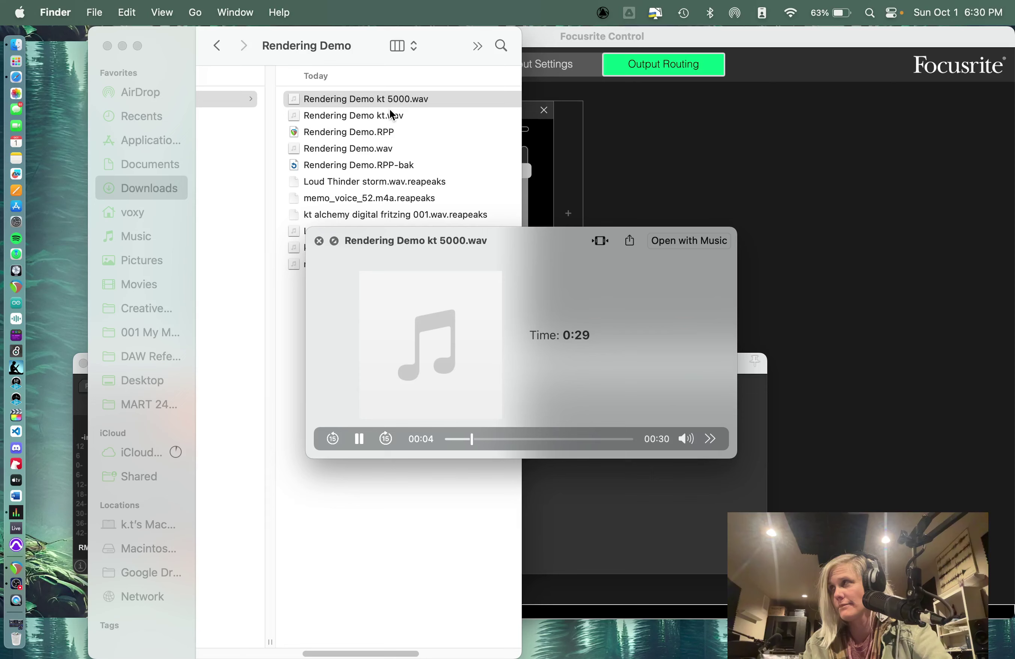
pyautogui.press('space')
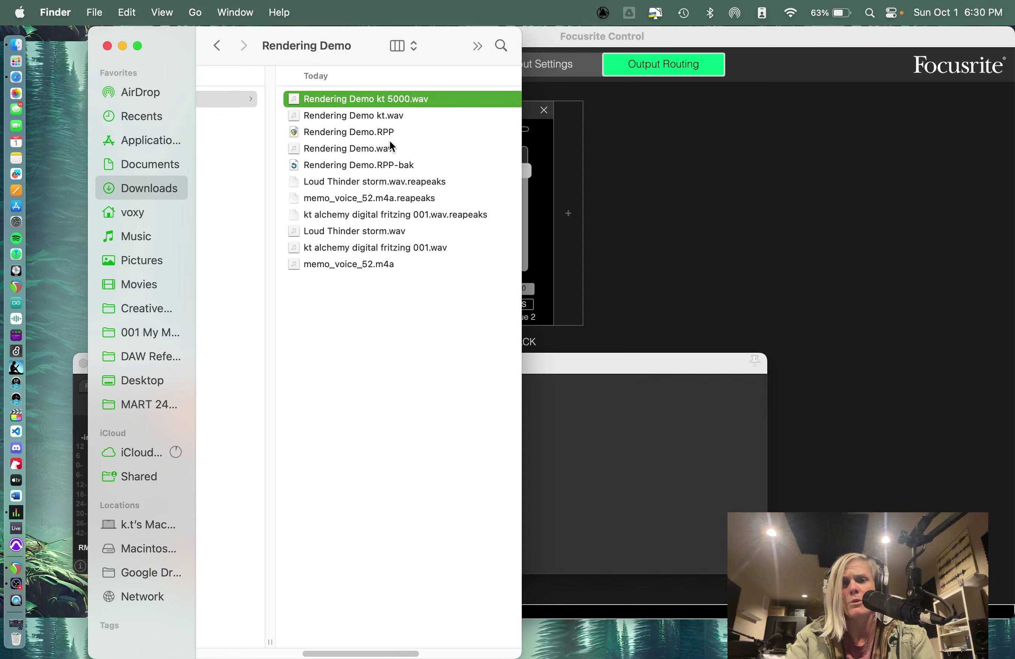
# Inspect the Rendering Demo.RPP project file, and select the rendered Rendering Demo kt 5000.wav again for comparison.
pyautogui.click(363, 134)
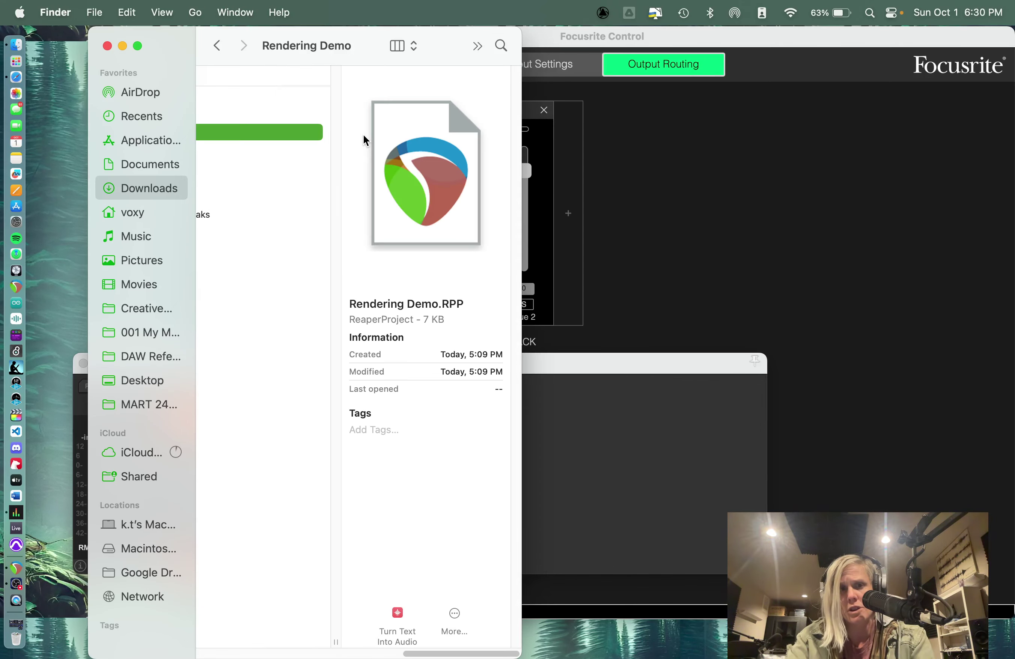
pyautogui.hscroll(-3, 316, 193)
pyautogui.hscroll(-2, 315, 194)
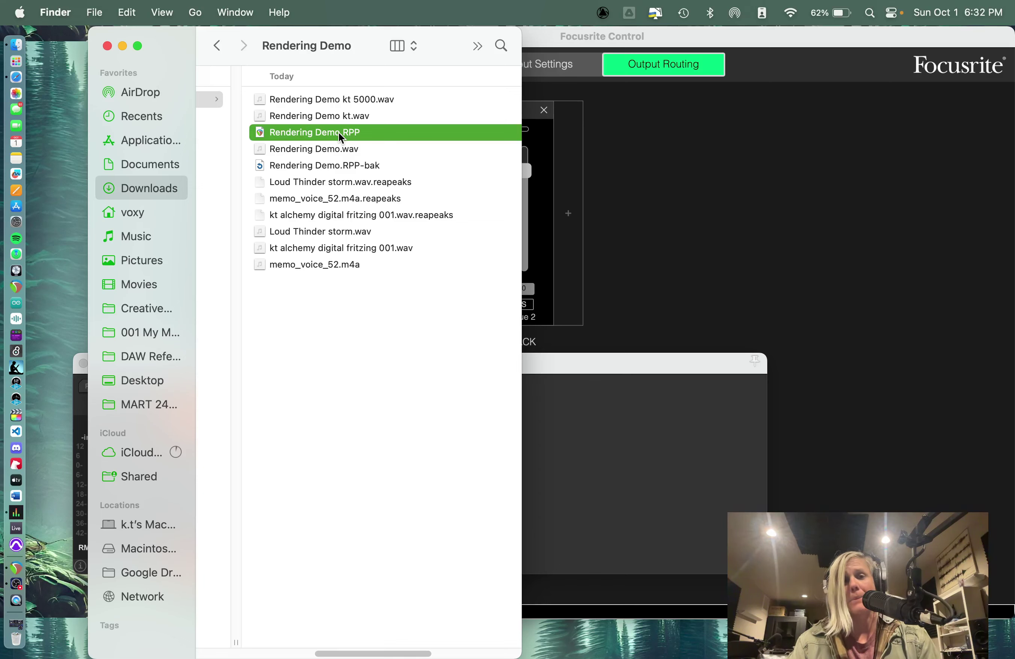
pyautogui.click(342, 102)
pyautogui.hscroll(-5, 300, 115)
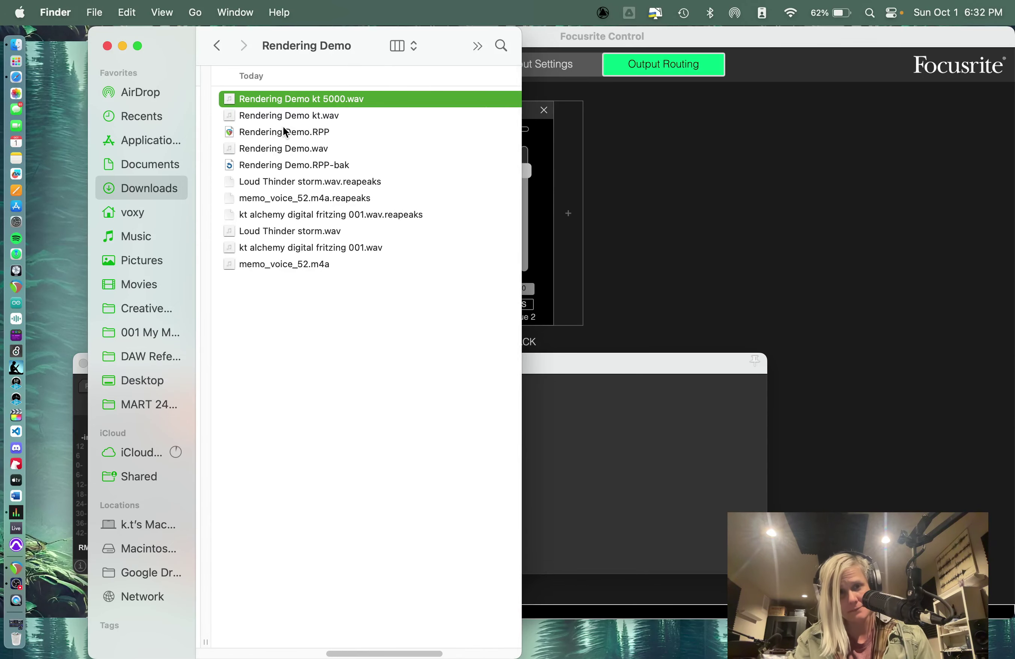